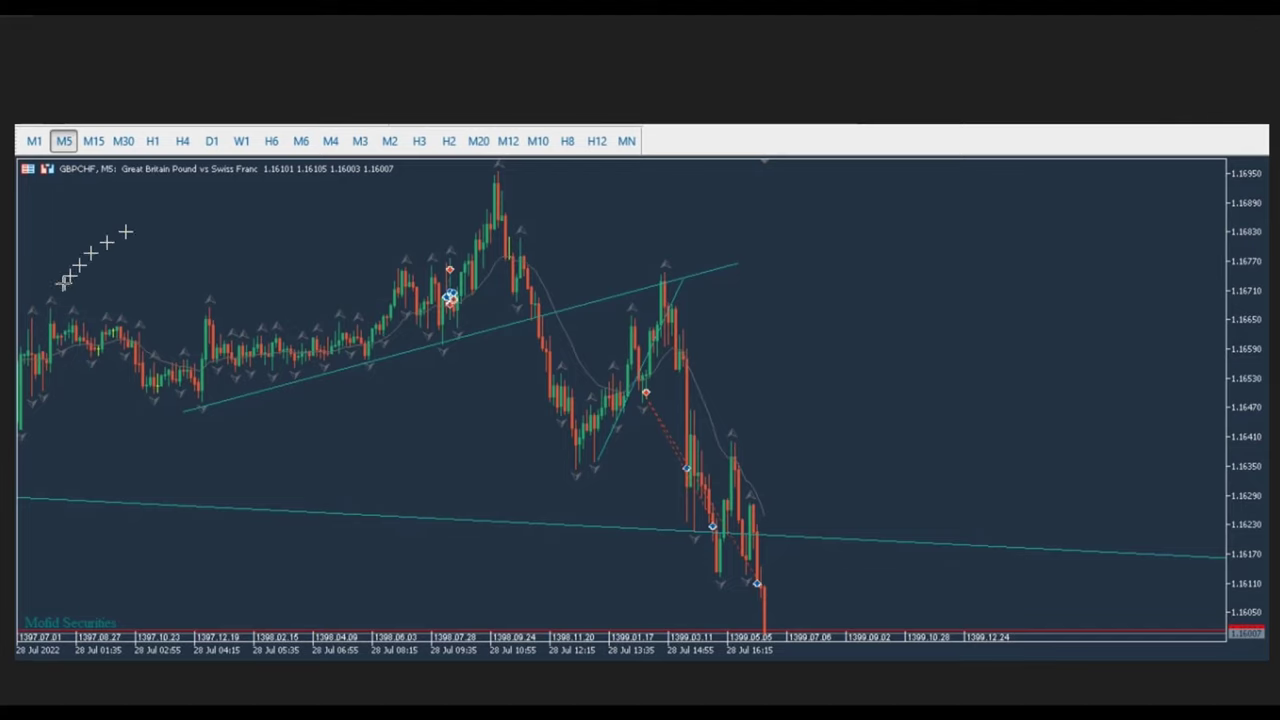
# - Draw two parallel rising blue channel lines and a short mid-chart segment on the GBPCHF 5-minute chart
pyautogui.moveTo(33, 298)
pyautogui.mouseDown()
pyautogui.moveTo(286, 223)
pyautogui.moveTo(681, 142)
pyautogui.mouseUp()
pyautogui.moveTo(90, 364); pyautogui.dragTo(762, 190)
pyautogui.moveTo(524, 320); pyautogui.dragTo(554, 320)
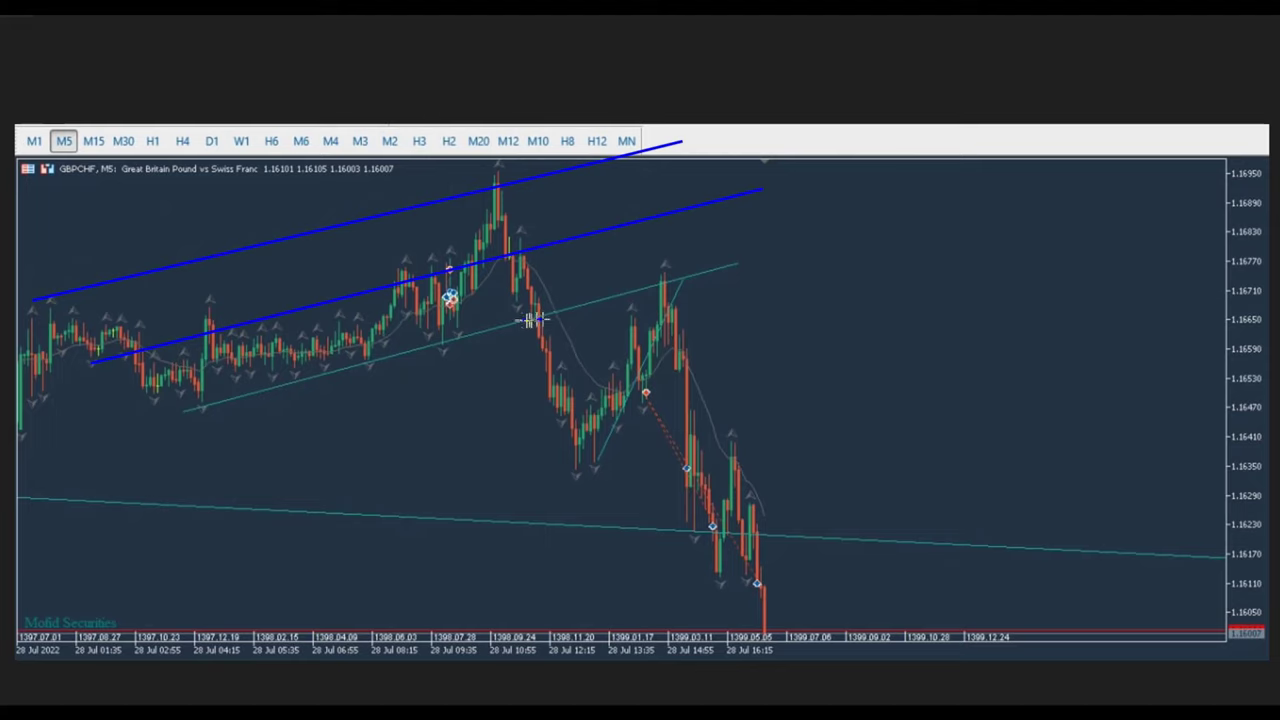
# - Draw six blue falling trendlines down from the chart's peaks and lows
pyautogui.moveTo(497, 175); pyautogui.dragTo(717, 316)
pyautogui.moveTo(432, 330)
pyautogui.mouseDown()
pyautogui.moveTo(568, 407)
pyautogui.moveTo(578, 444)
pyautogui.mouseUp()
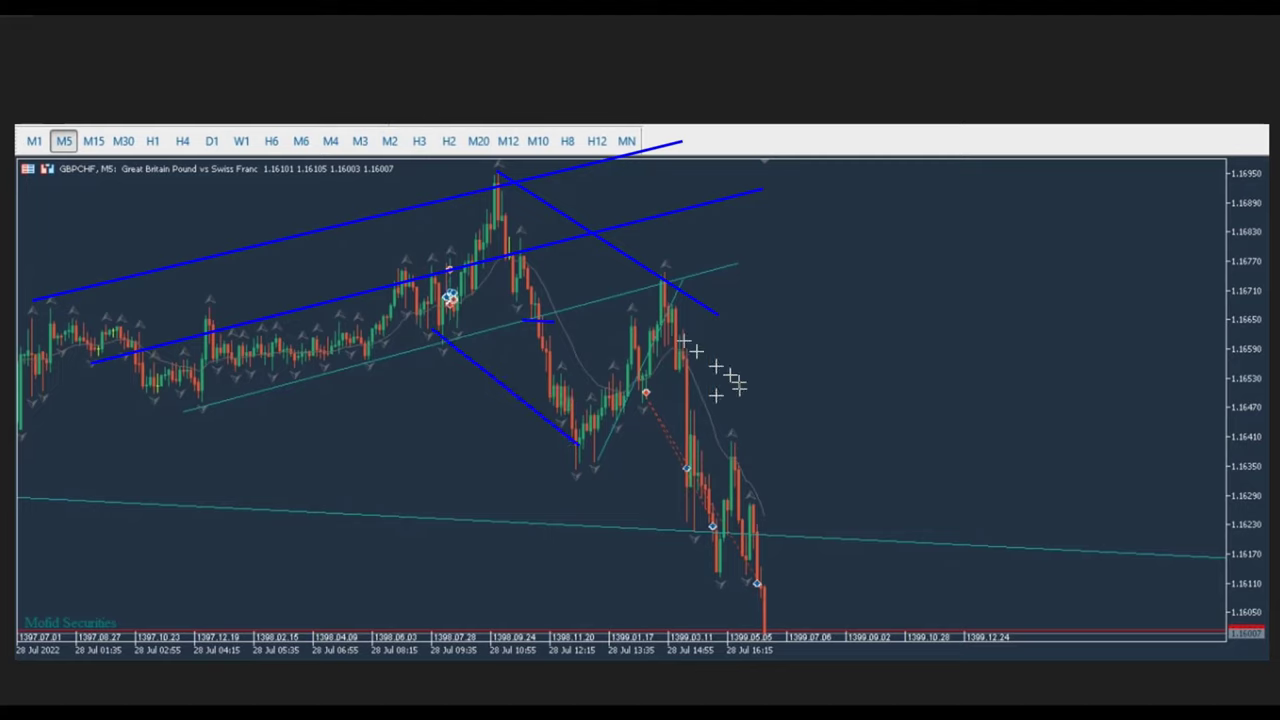
pyautogui.moveTo(673, 280)
pyautogui.mouseDown()
pyautogui.moveTo(823, 535)
pyautogui.moveTo(838, 572)
pyautogui.moveTo(810, 588)
pyautogui.mouseUp()
pyautogui.moveTo(578, 444); pyautogui.dragTo(640, 612)
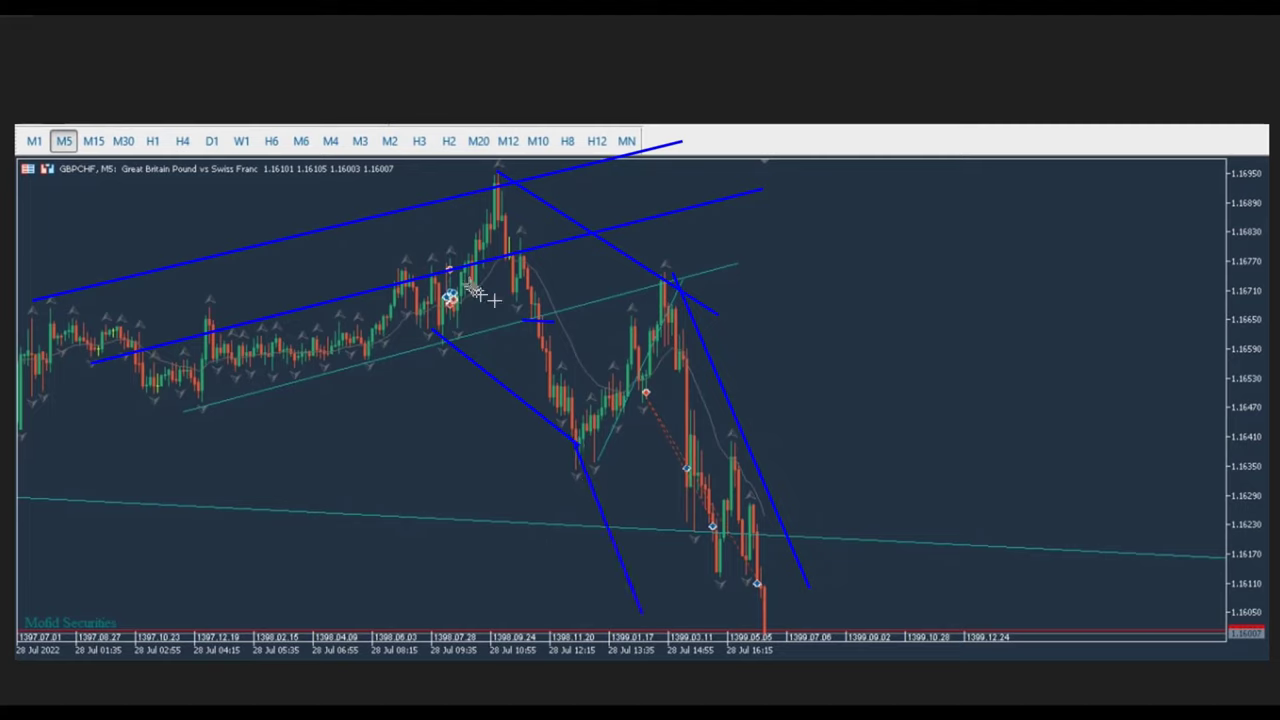
pyautogui.moveTo(462, 272)
pyautogui.mouseDown()
pyautogui.moveTo(632, 380)
pyautogui.moveTo(666, 434)
pyautogui.moveTo(646, 391)
pyautogui.moveTo(671, 423)
pyautogui.moveTo(682, 416)
pyautogui.mouseUp()
pyautogui.moveTo(628, 362); pyautogui.dragTo(737, 620)
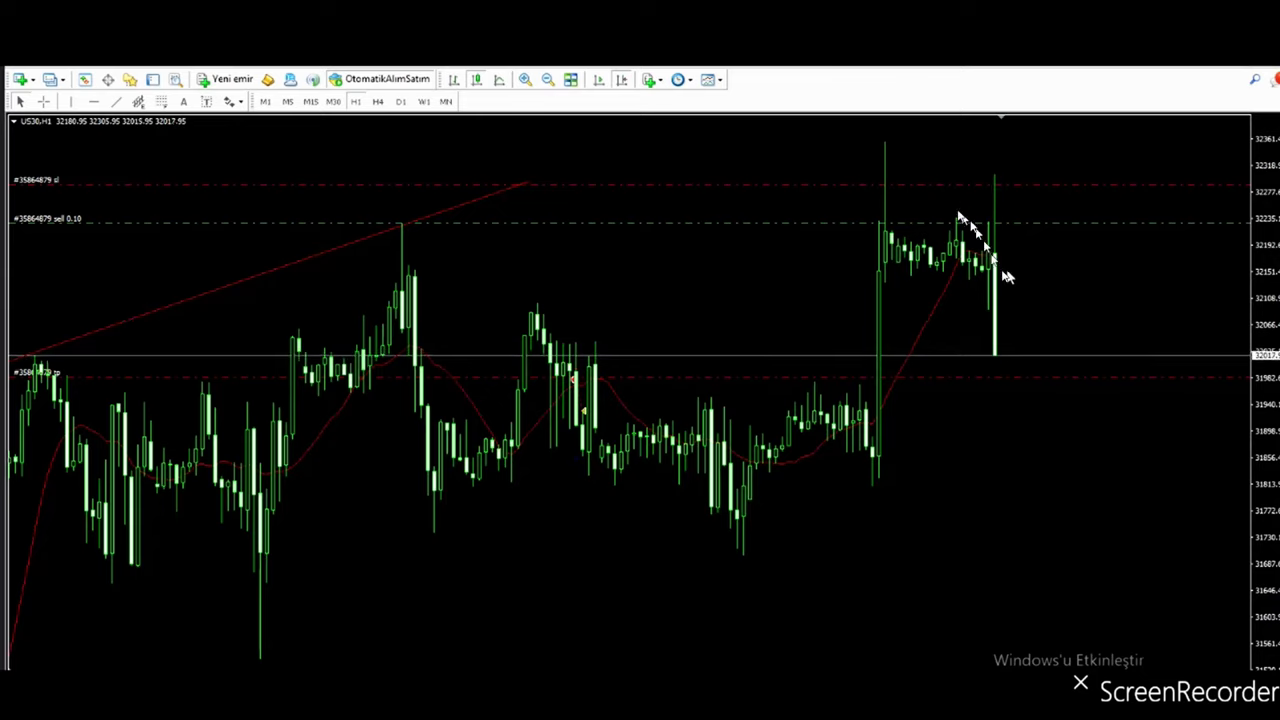
# - Put the US30 chart on M15, then switch to the NinjaTrader YM 09-22 chart
pyautogui.click(310, 101)
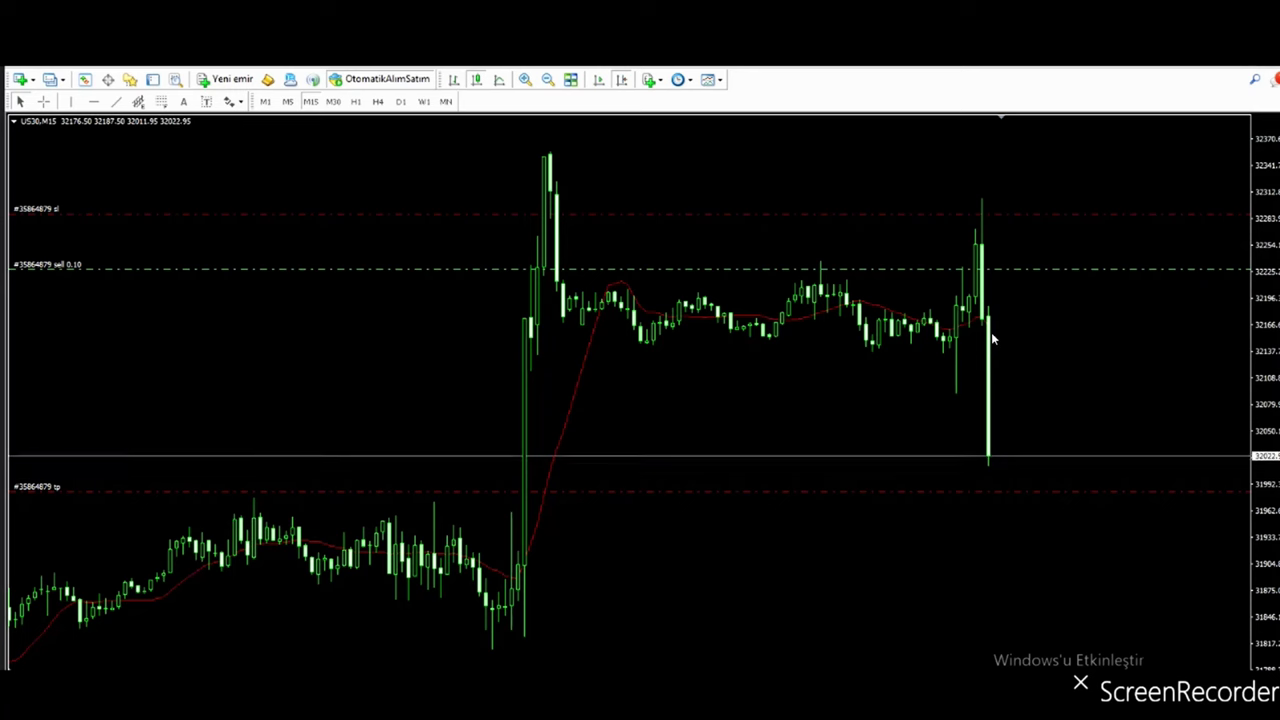
pyautogui.hotkey('alt', 'Tab')
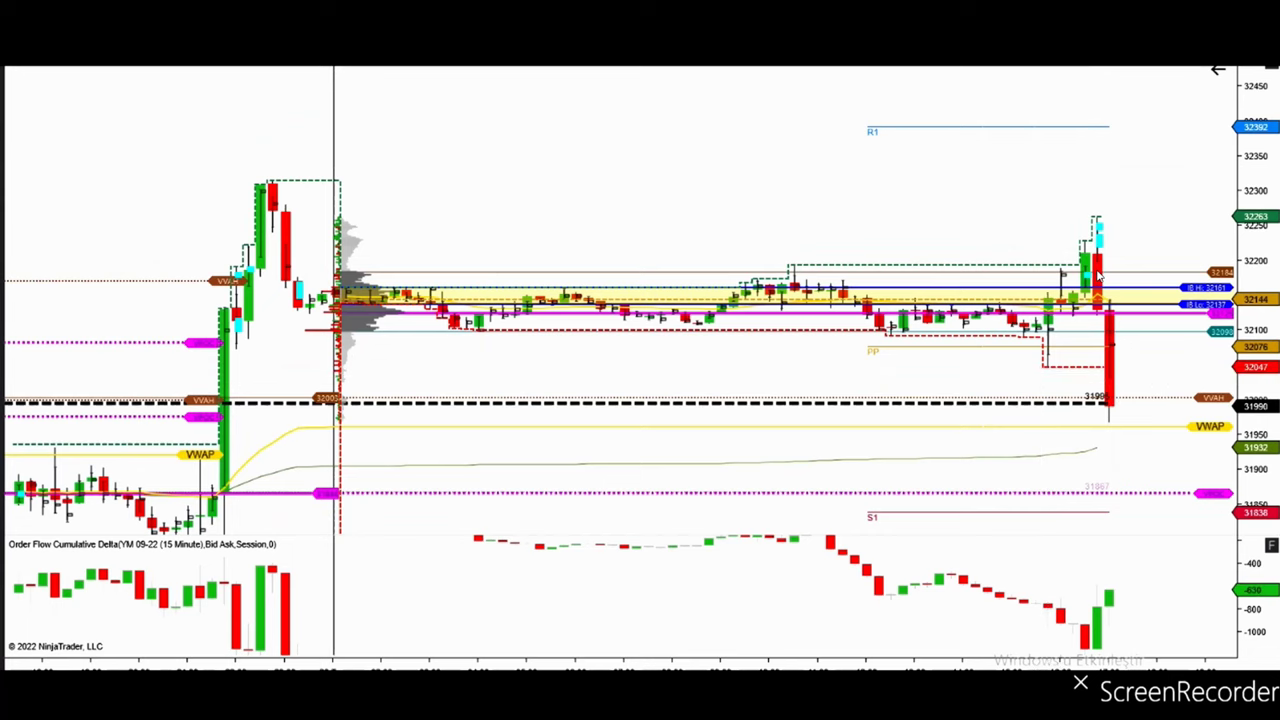
# - Scroll back and rescale the 60-minute YM chart's pivot and VWAP levels, then return to MetaTrader US30
pyautogui.hotkey('alt', 'Tab')
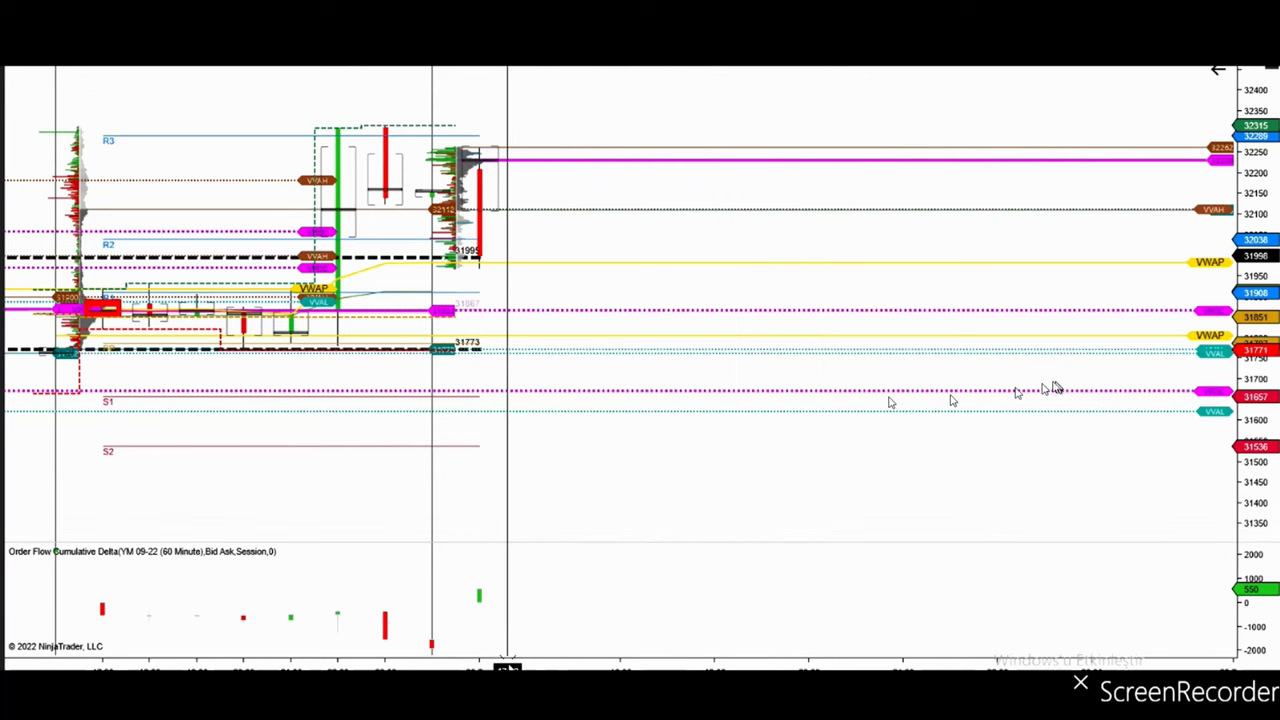
pyautogui.scroll(1, 645, 303)
pyautogui.scroll(4, 650, 308)
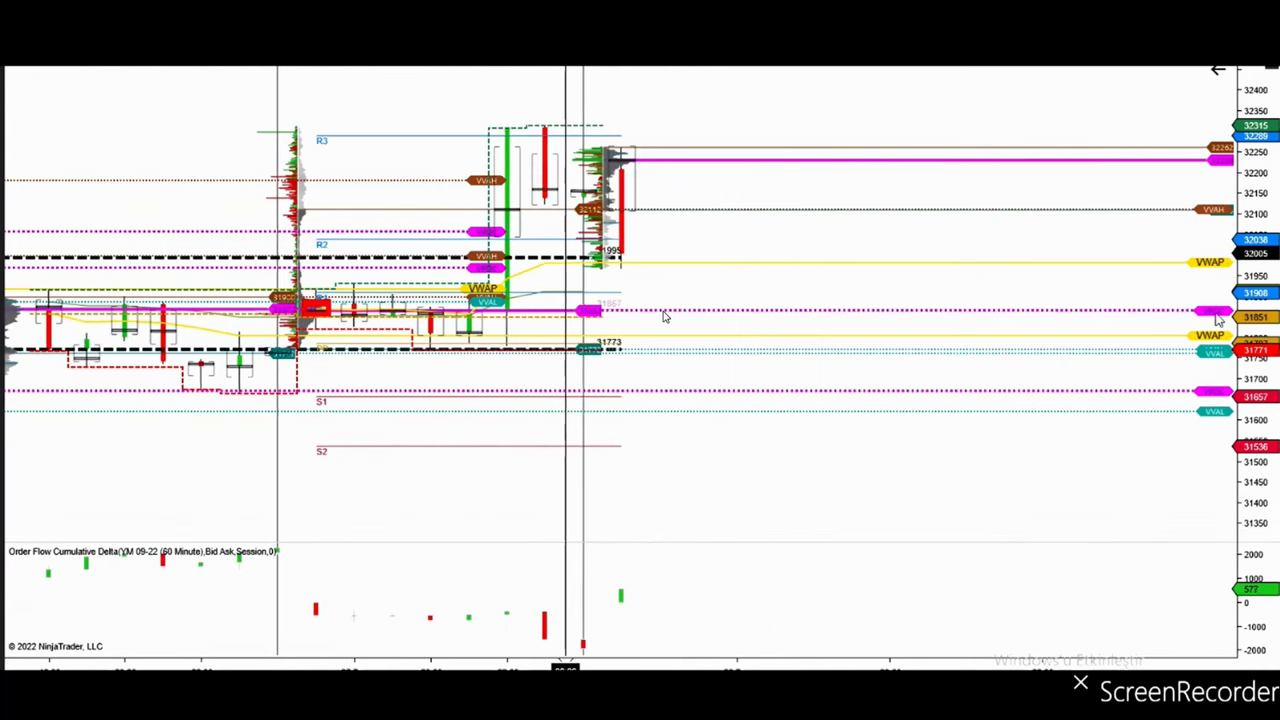
pyautogui.moveTo(1270, 165); pyautogui.dragTo(1268, 220)
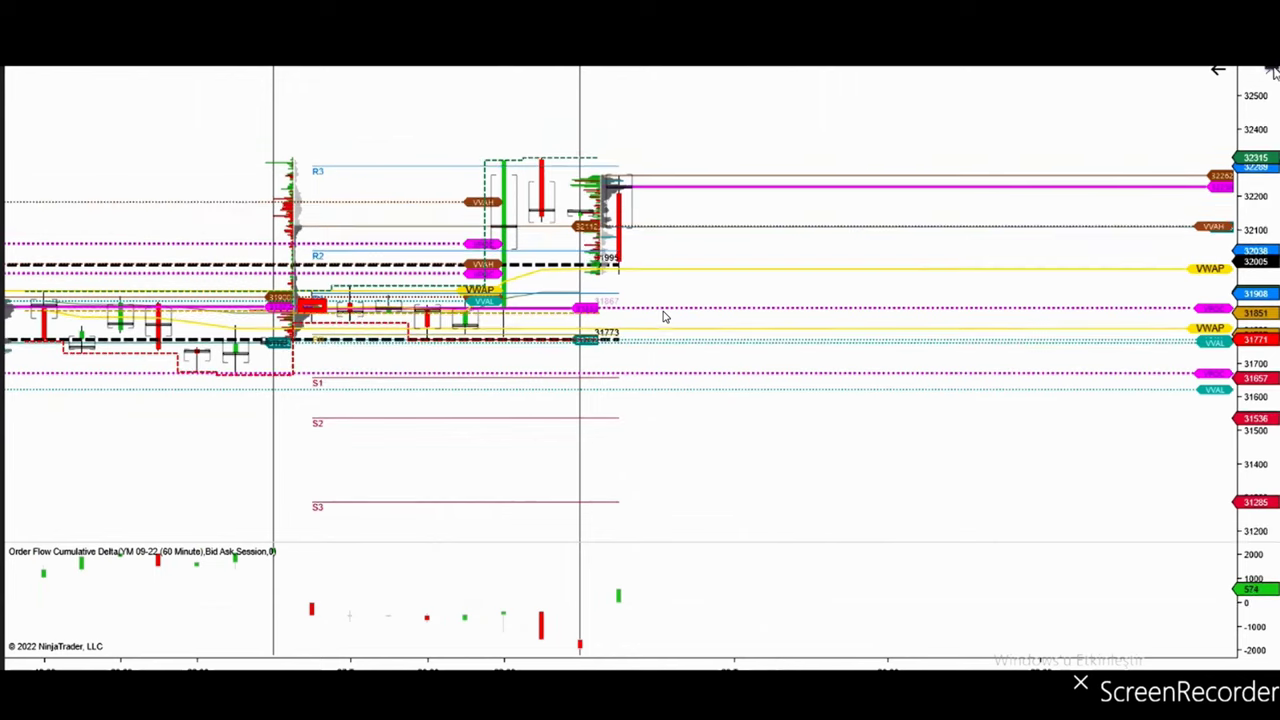
pyautogui.middleClick(660, 303)
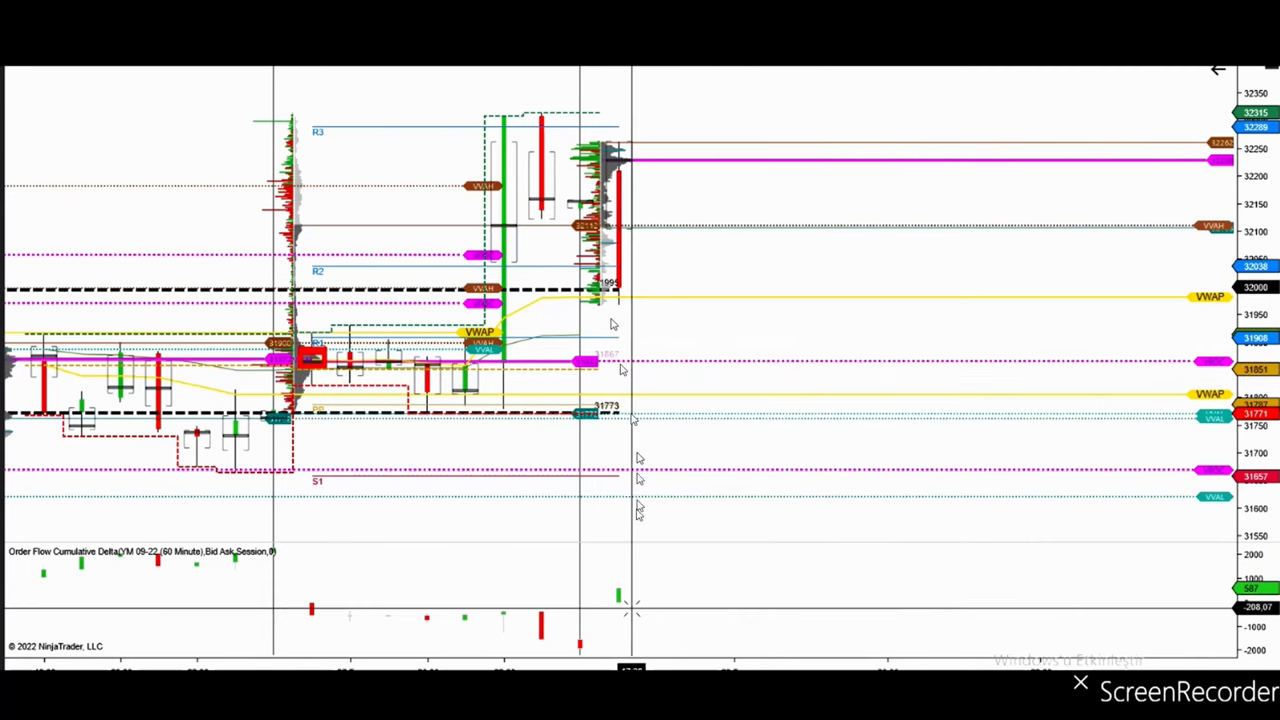
pyautogui.hotkey('alt', 'Tab')
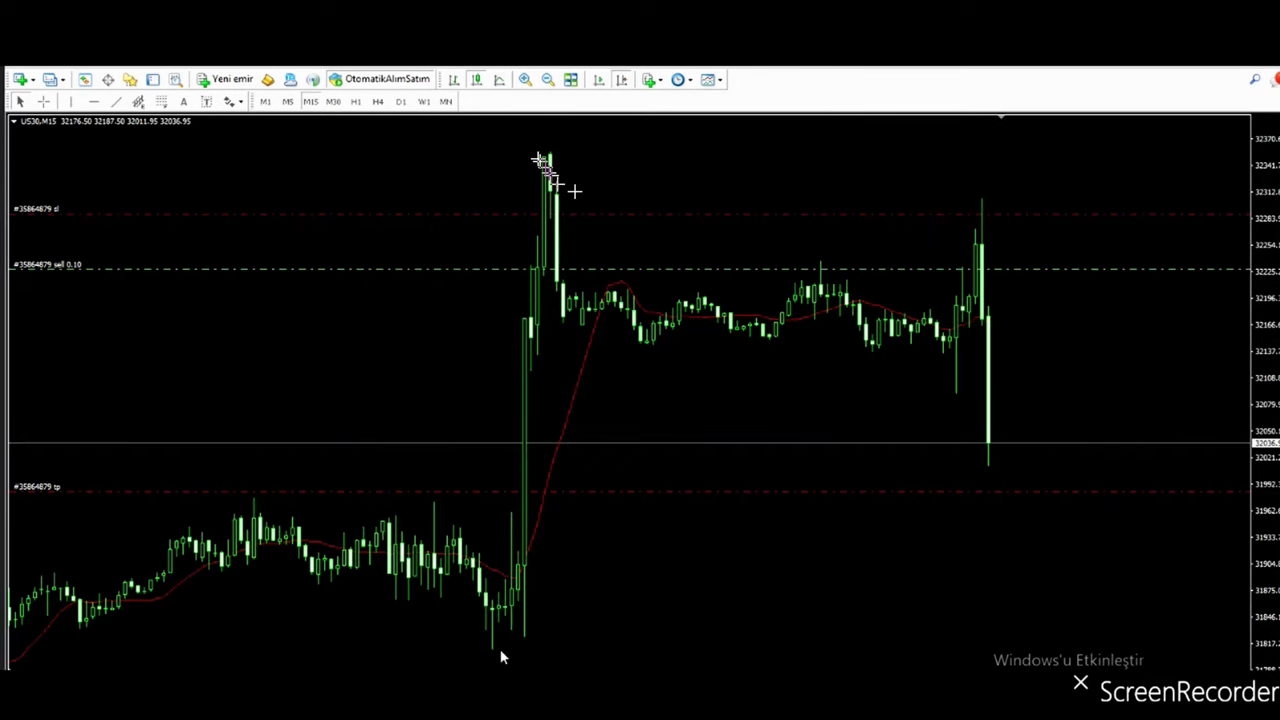
# - Draw a falling blue trendline joining the two US30 peaks and mark a price zone
pyautogui.moveTo(535, 146); pyautogui.dragTo(1038, 248)
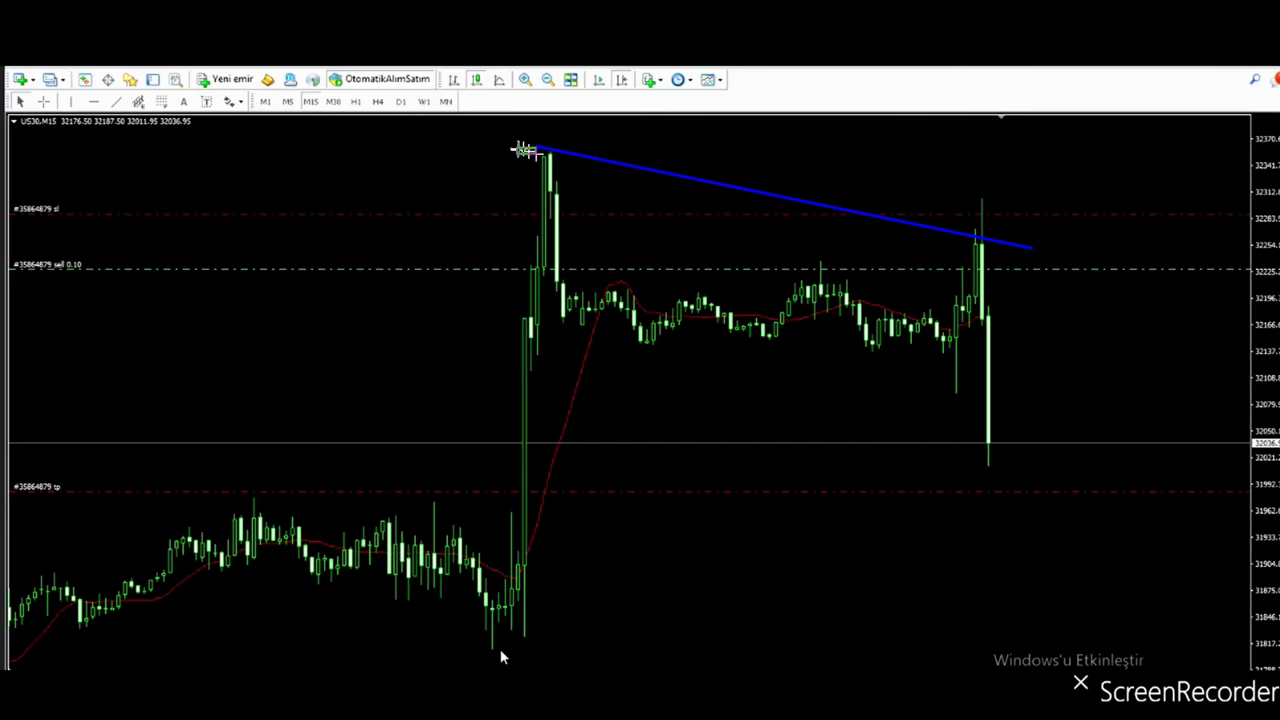
pyautogui.moveTo(567, 145)
pyautogui.mouseDown()
pyautogui.moveTo(520, 185)
pyautogui.moveTo(31, 220)
pyautogui.moveTo(26, 202)
pyautogui.mouseUp()
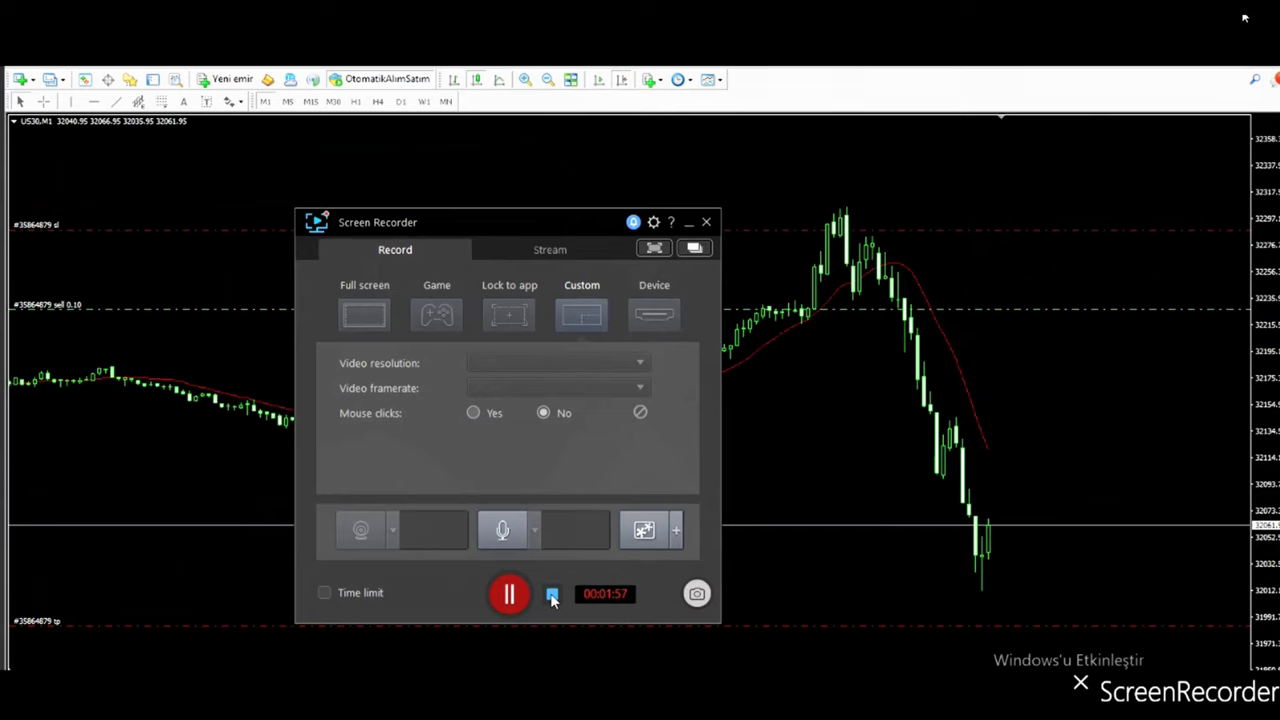
# - Stop the CyberLink Screen Recorder capture
pyautogui.moveTo(1022, 242)
pyautogui.mouseDown()
pyautogui.moveTo(1069, 311)
pyautogui.moveTo(1110, 530)
pyautogui.moveTo(1131, 530)
pyautogui.mouseUp()
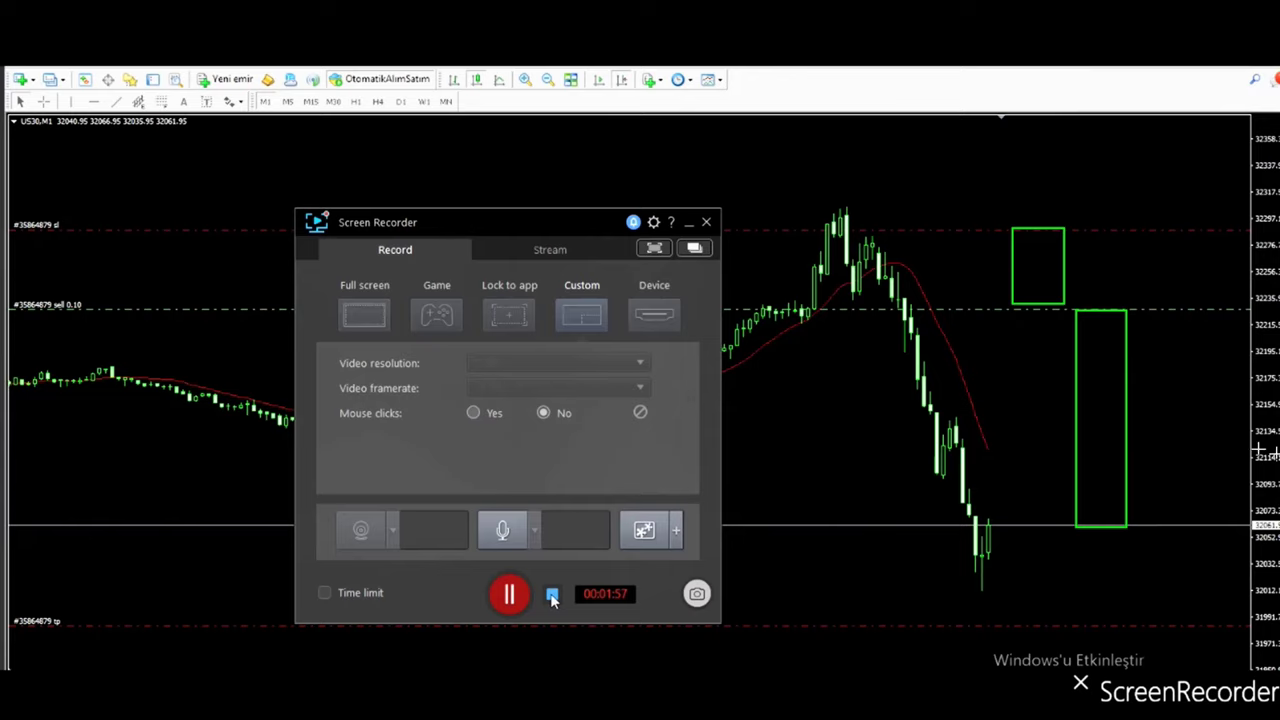
pyautogui.click(551, 596)
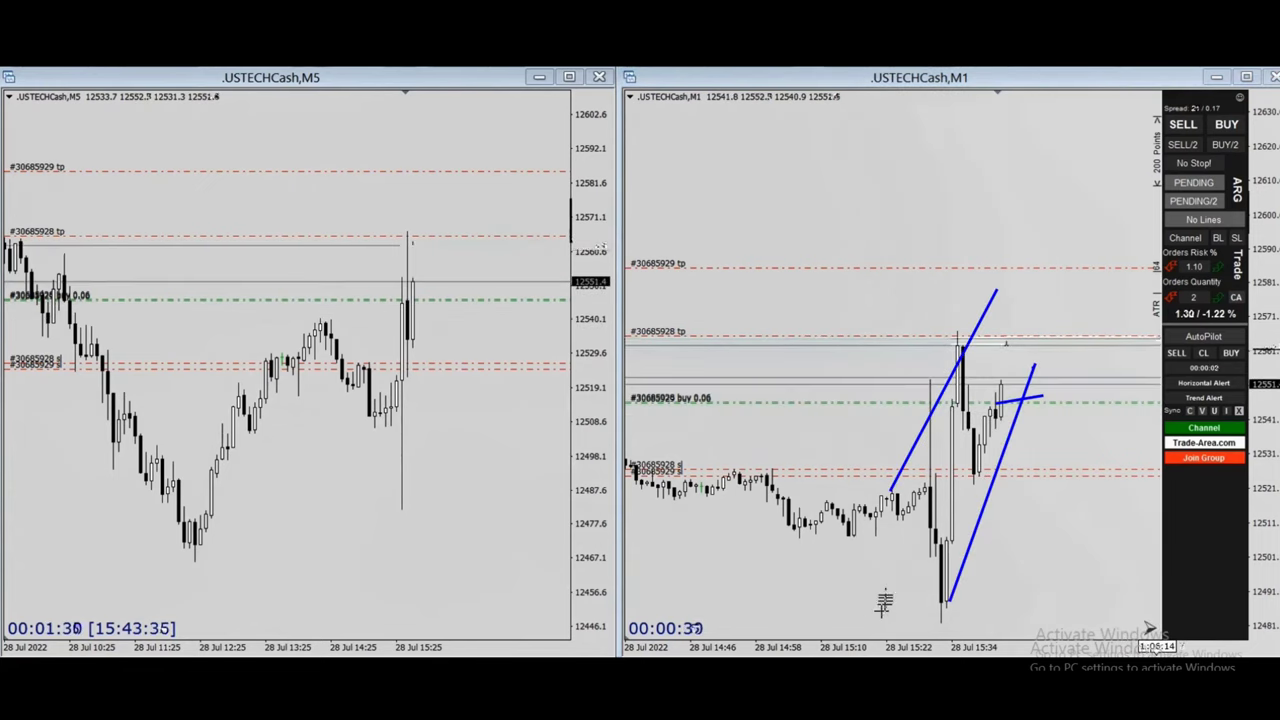
# - Raise the USTECH buy trade's take-profit level on the 1-minute chart
pyautogui.moveTo(1006, 343); pyautogui.dragTo(970, 316)
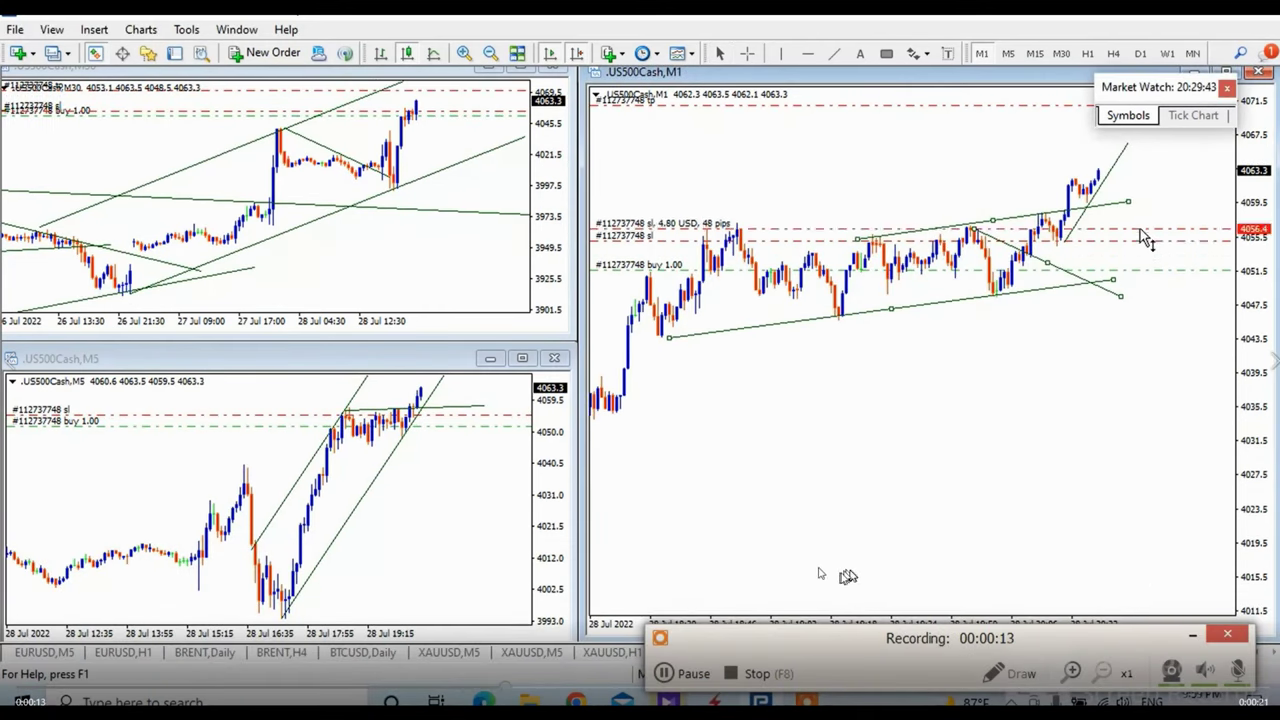
# - Trail the US500 buy's stop-loss above entry twice to lock in profit, pausing and resuming recording
pyautogui.moveTo(1145, 238); pyautogui.dragTo(1143, 209)
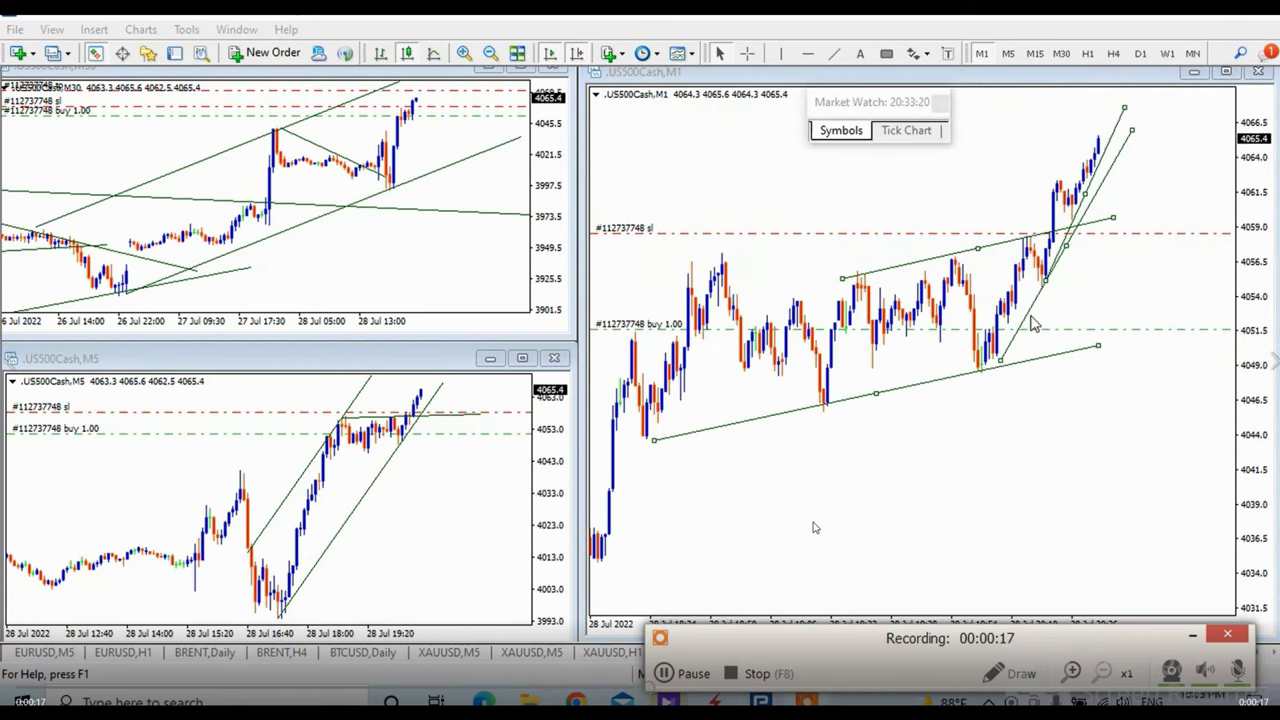
pyautogui.moveTo(1136, 232); pyautogui.dragTo(1150, 178)
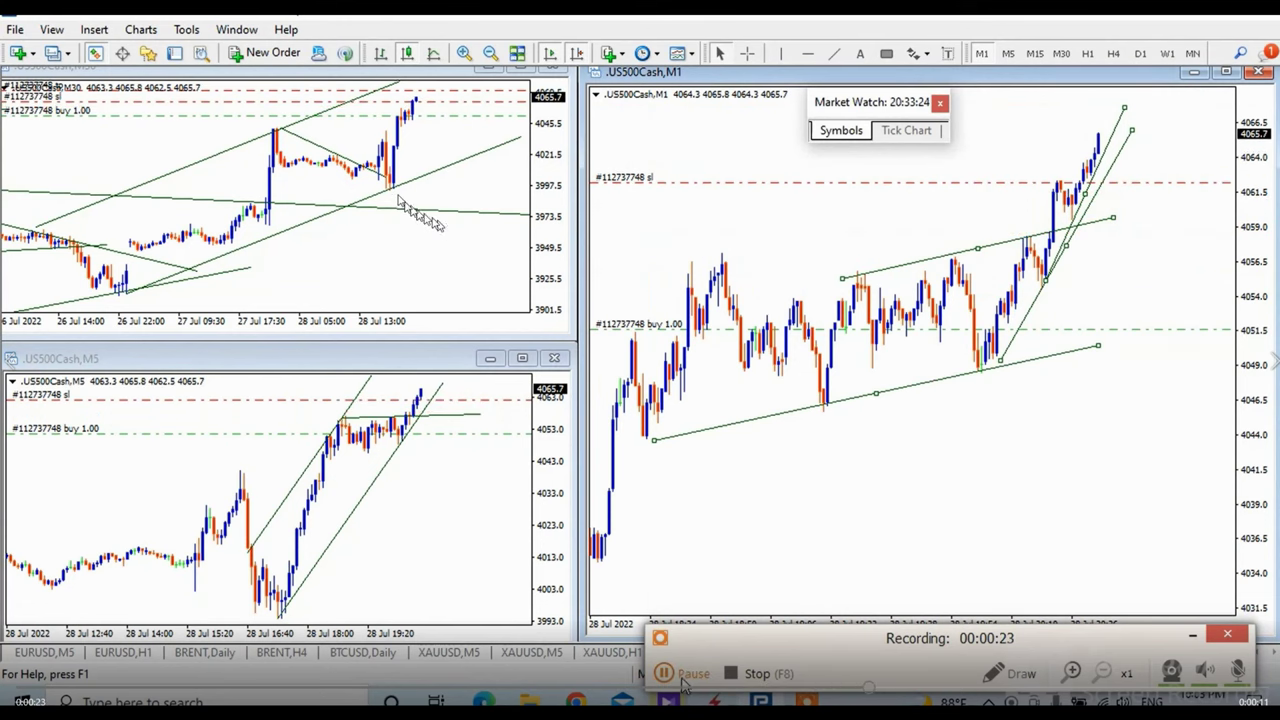
pyautogui.click(700, 682)
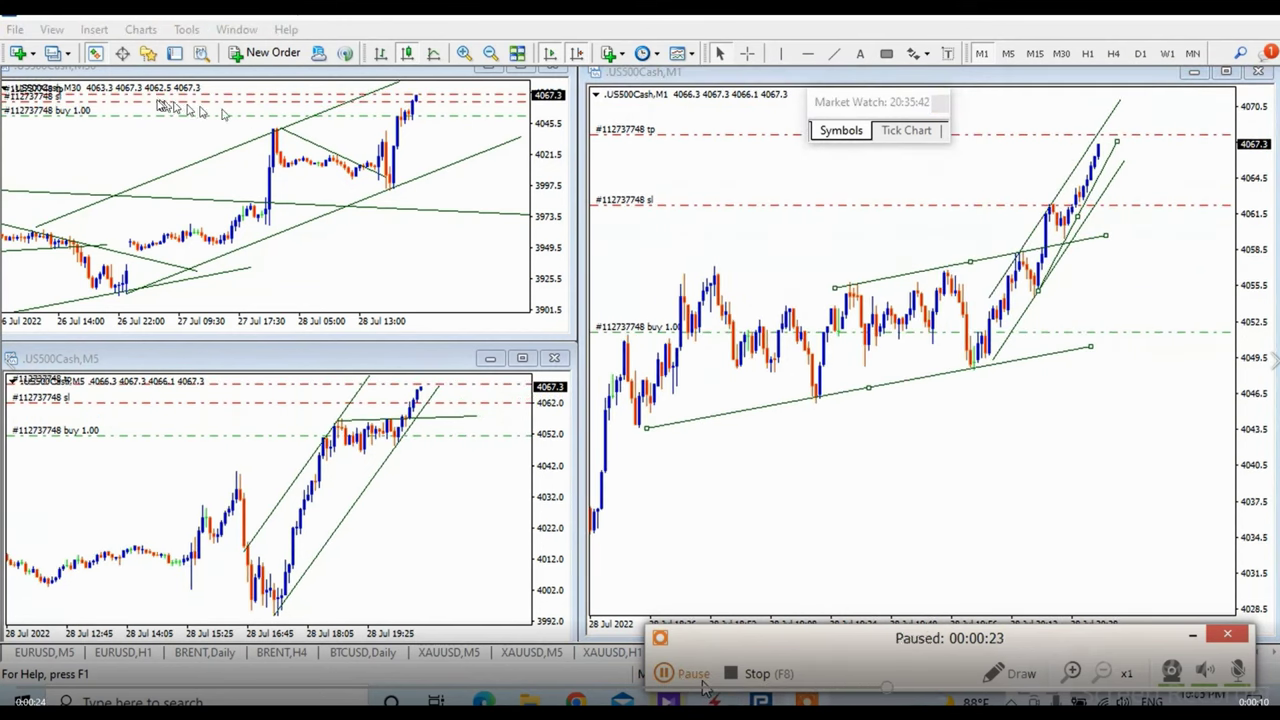
pyautogui.click(700, 682)
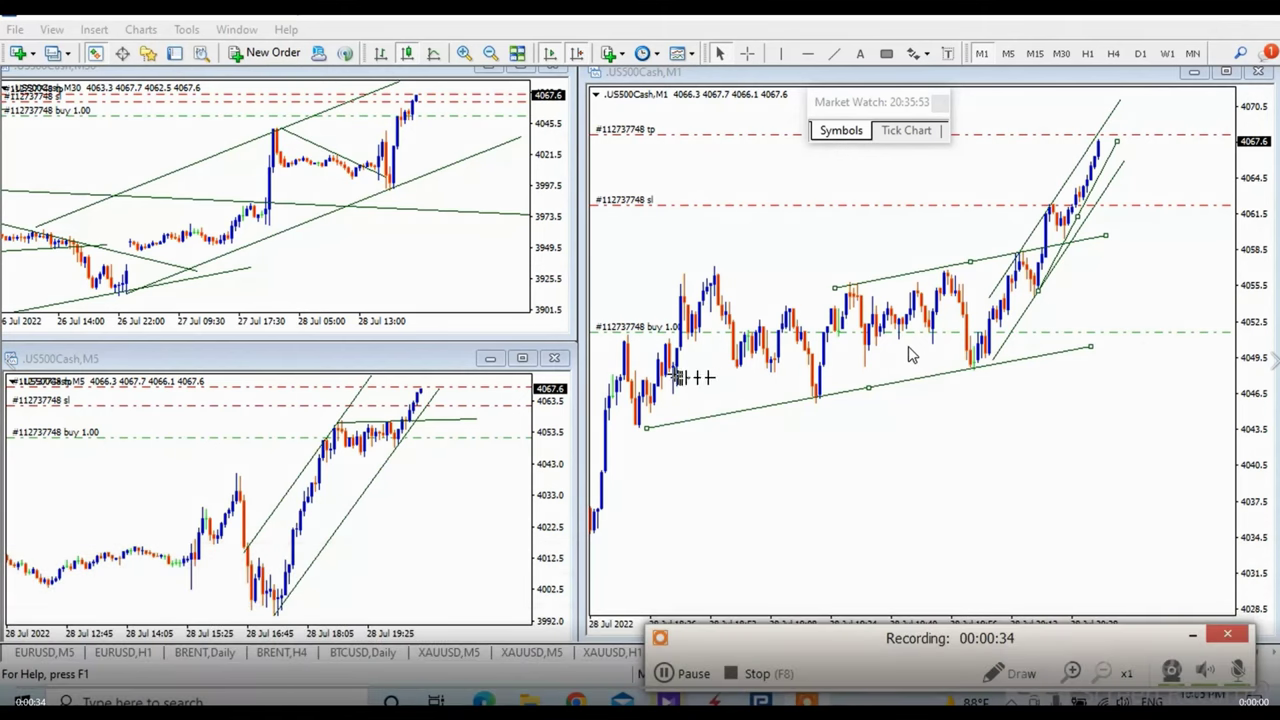
# - Sketch blue lines along the price channel, beneath it, and at a horizontal price level
pyautogui.moveTo(662, 358)
pyautogui.mouseDown()
pyautogui.moveTo(955, 326)
pyautogui.moveTo(1137, 285)
pyautogui.mouseUp()
pyautogui.moveTo(675, 390); pyautogui.dragTo(1010, 330)
pyautogui.moveTo(1105, 316); pyautogui.dragTo(1112, 313)
pyautogui.moveTo(1010, 333); pyautogui.dragTo(1224, 330)
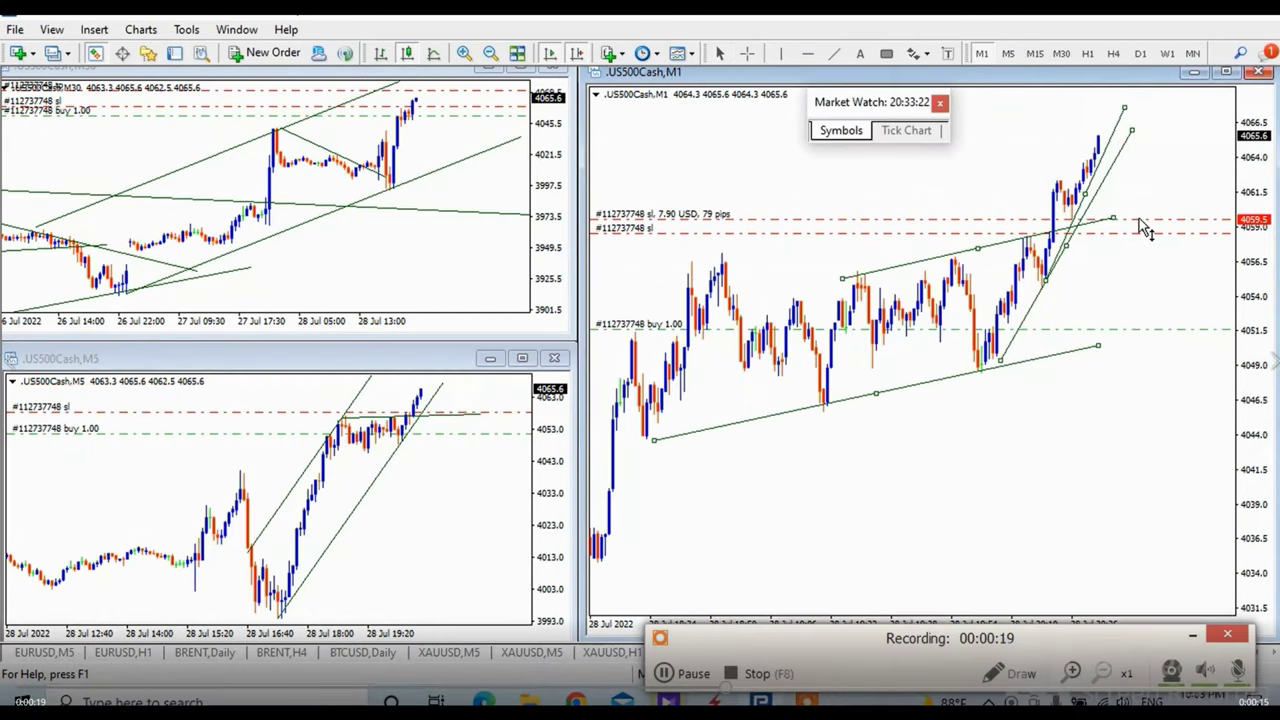
# - Lift the US500 buy's stop-loss above the entry price and pause the recording
pyautogui.moveTo(1145, 228); pyautogui.dragTo(1154, 190)
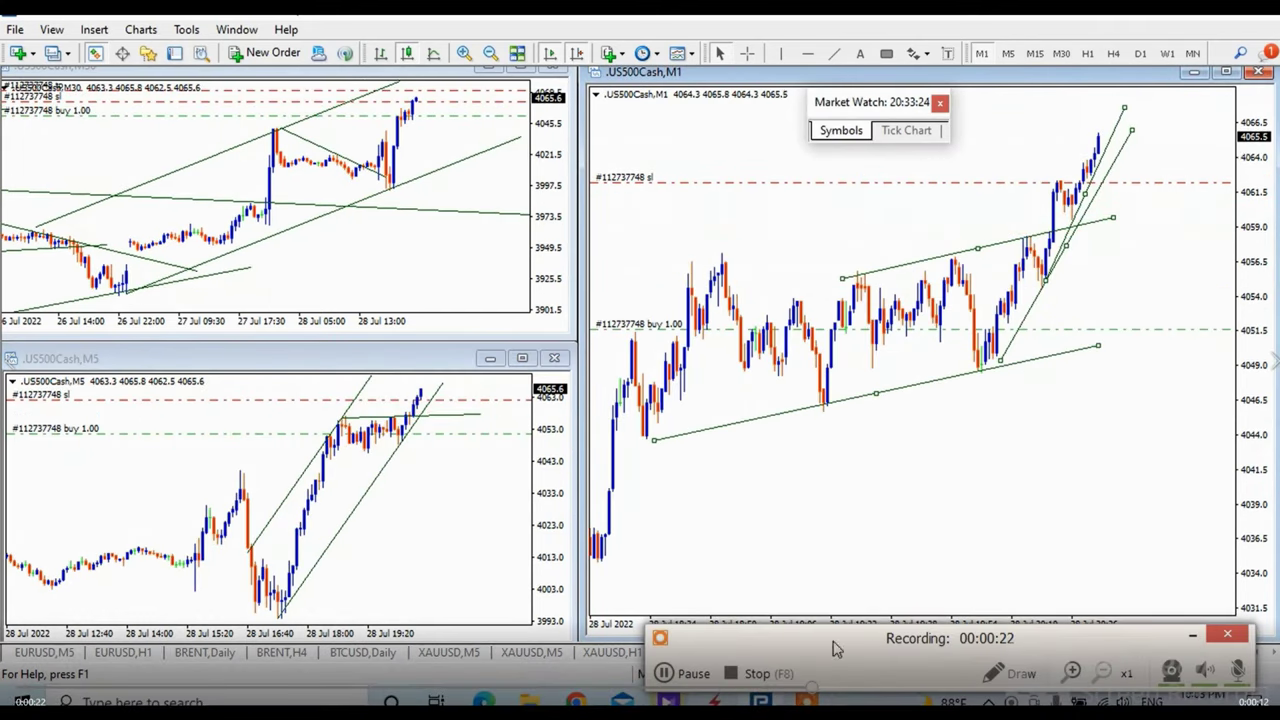
pyautogui.click(684, 680)
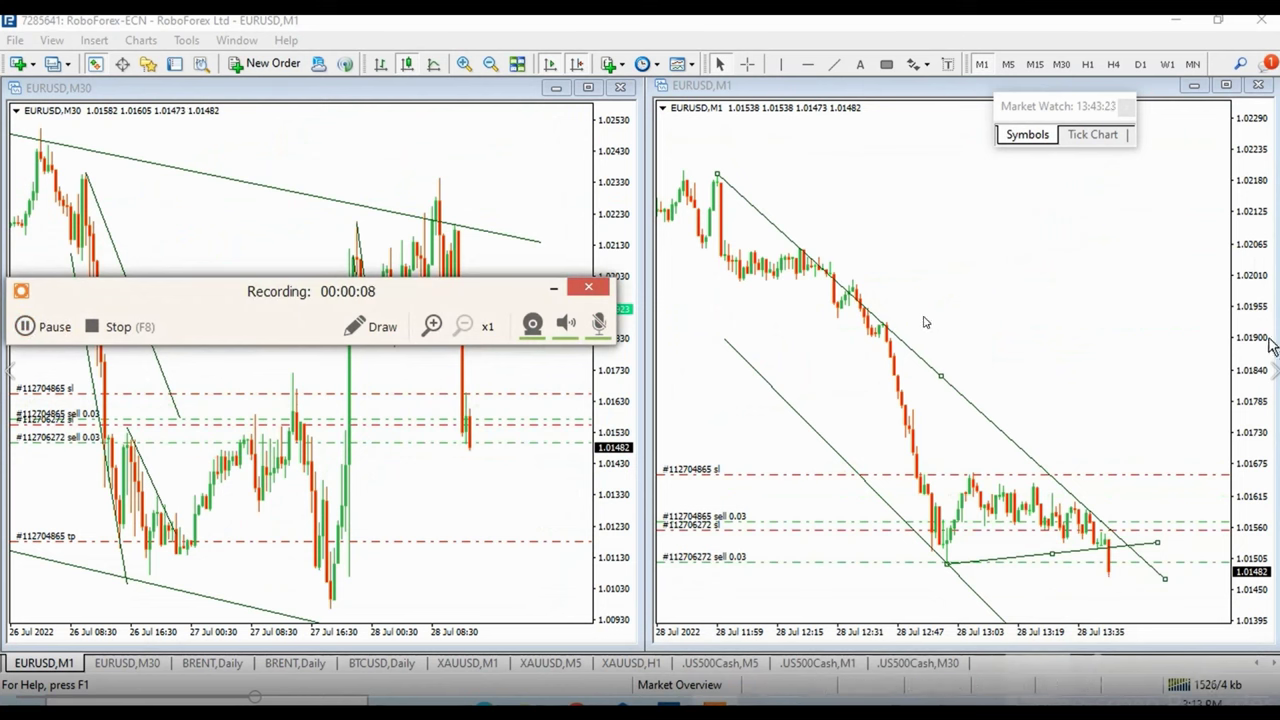
# - Widen the M1 price range and set the first EURUSD sell's take-profit 190 pips lower, pausing recording meanwhile
pyautogui.moveTo(1270, 345); pyautogui.dragTo(1268, 356)
pyautogui.moveTo(1150, 505); pyautogui.dragTo(1156, 592)
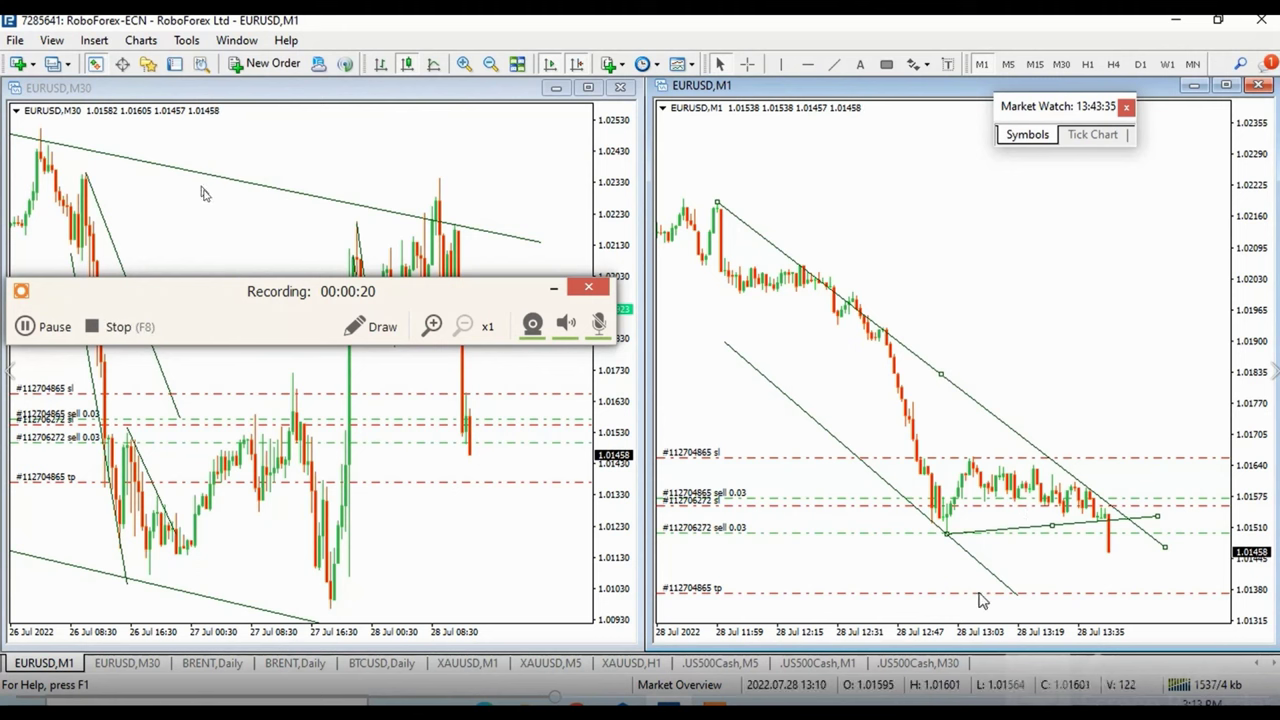
pyautogui.click(50, 327)
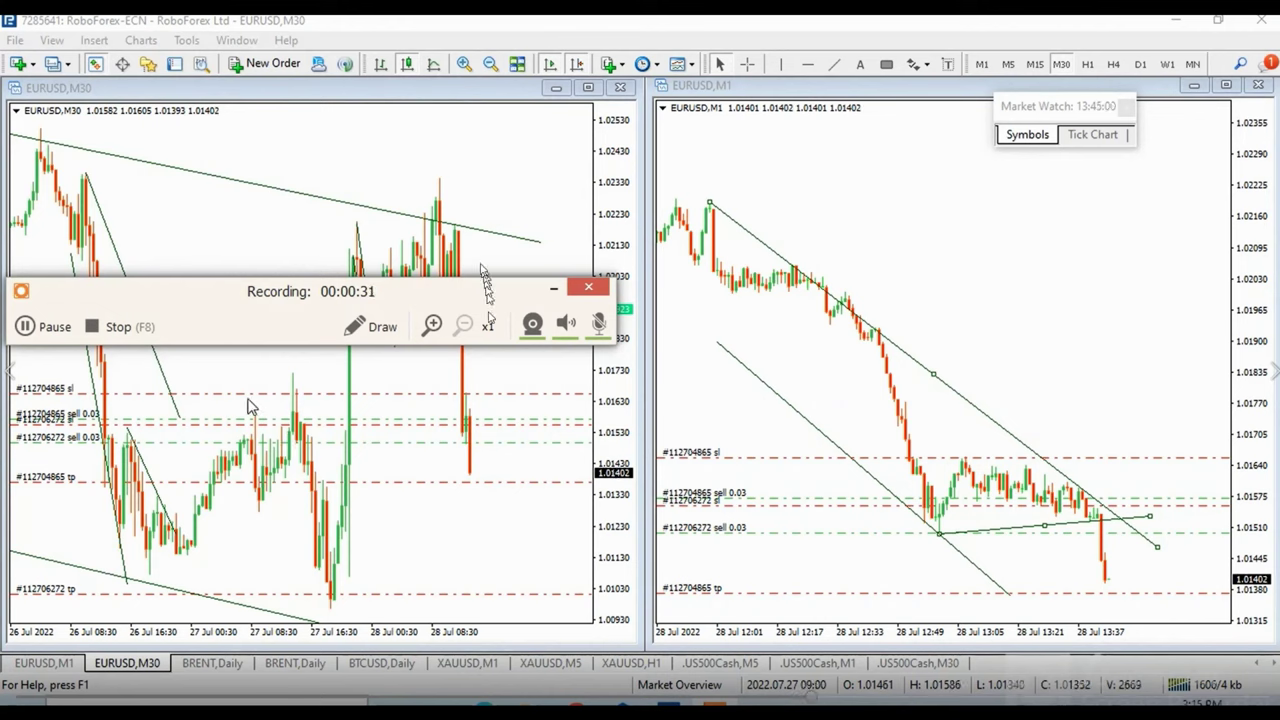
pyautogui.click(60, 328)
pyautogui.click(63, 330)
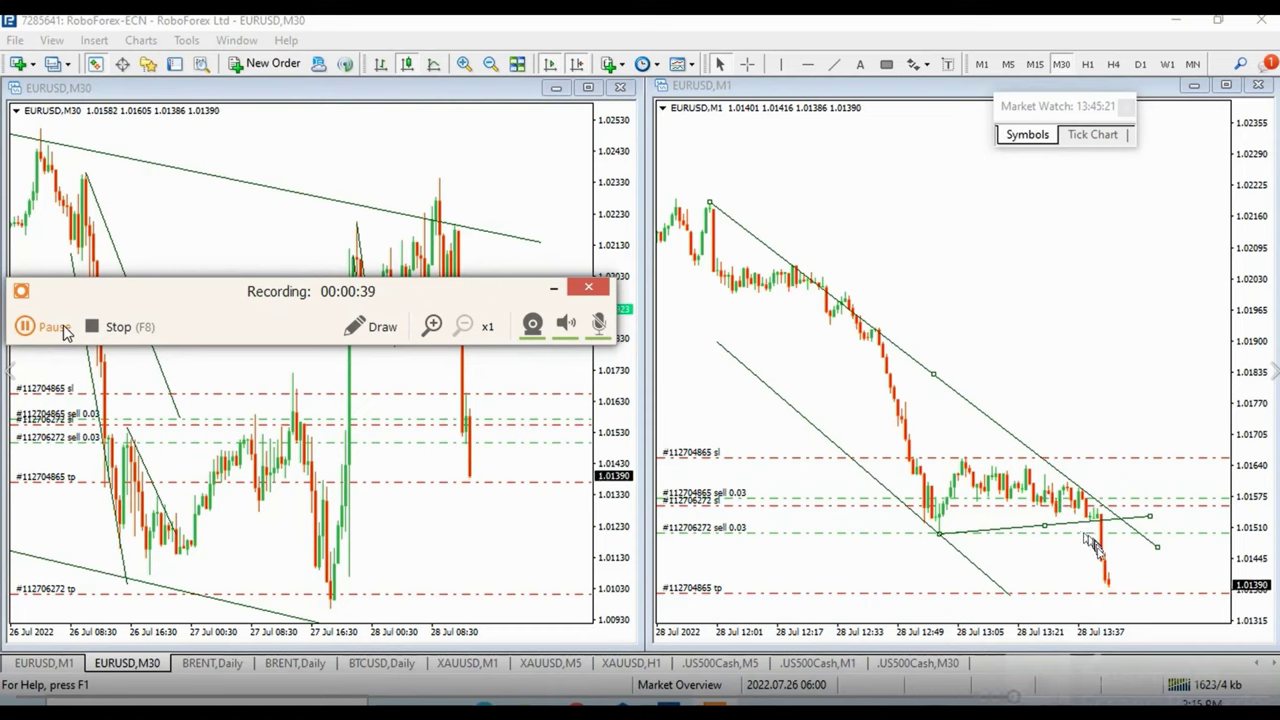
pyautogui.click(63, 330)
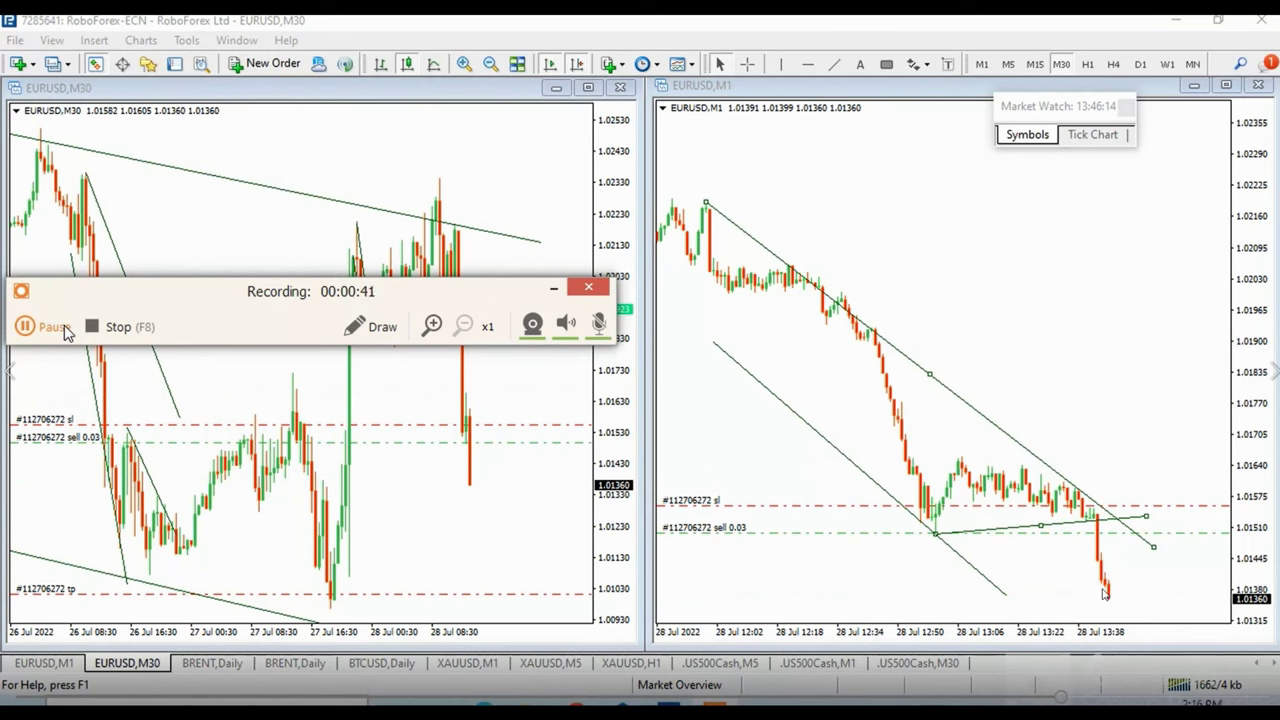
pyautogui.click(63, 330)
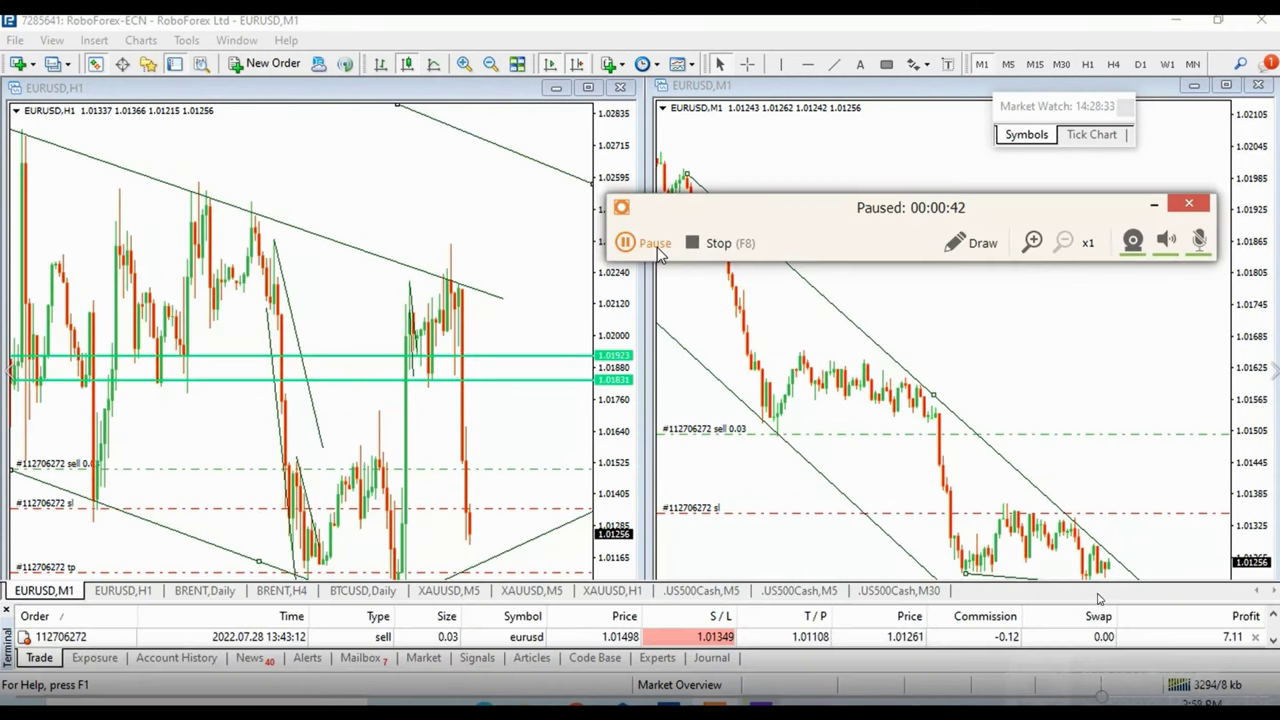
# - Resume the recording with the EURUSD hourly chart on screen
pyautogui.click(657, 252)
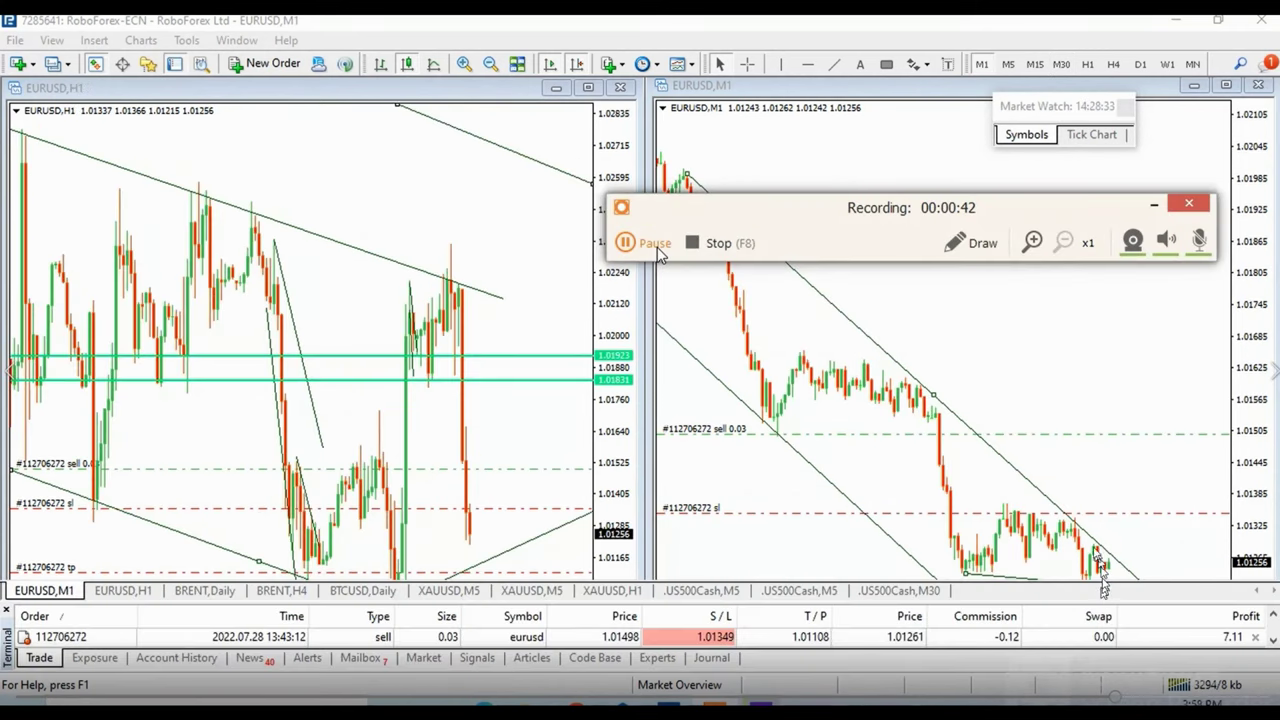